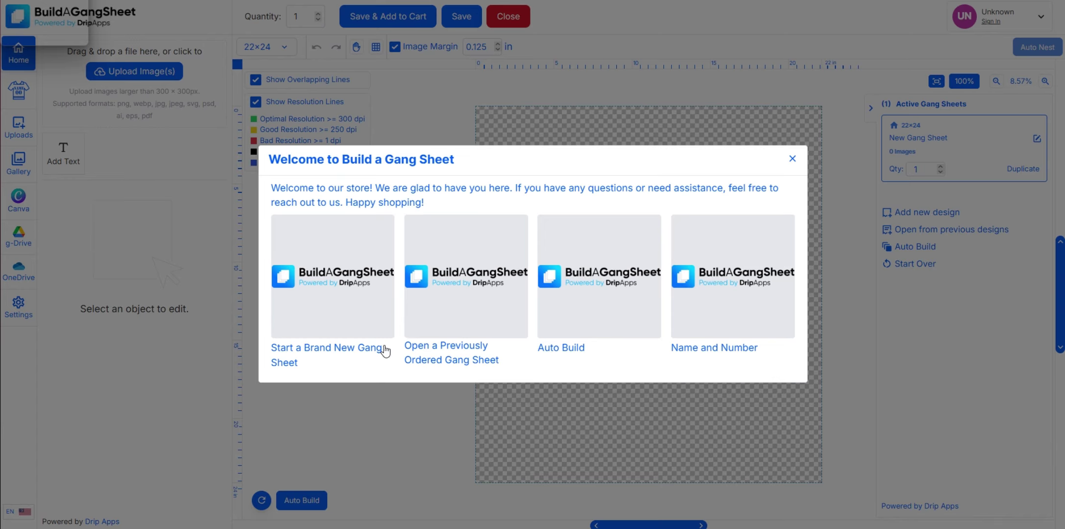
- Start a brand new gang sheet and set its size to 22in x 108in
left_click(355, 324)
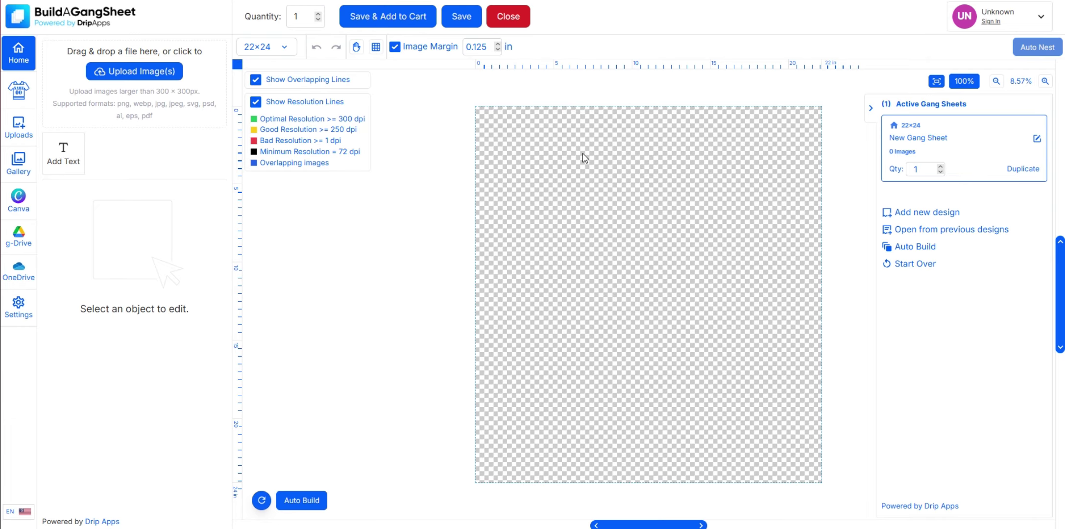
left_click(285, 49)
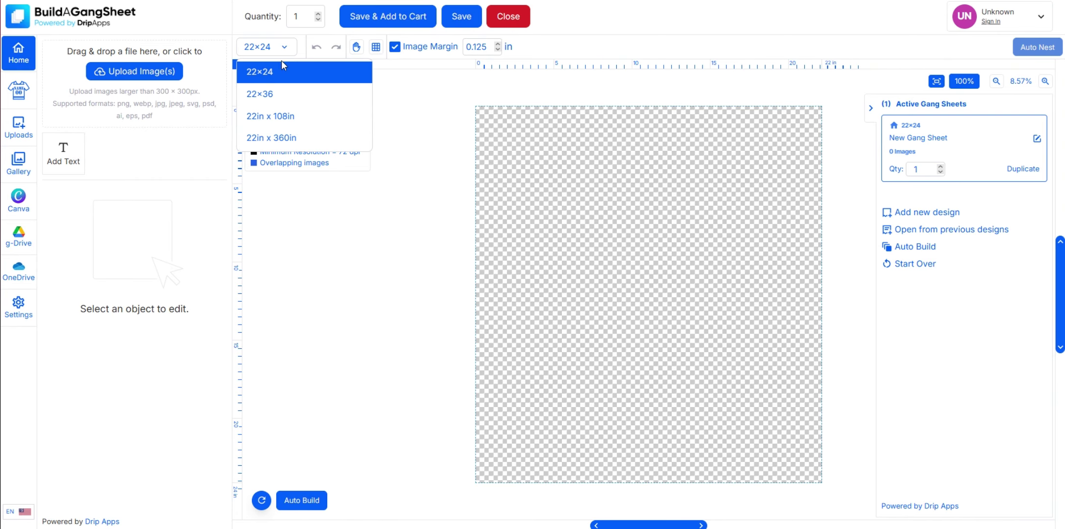
left_click(311, 118)
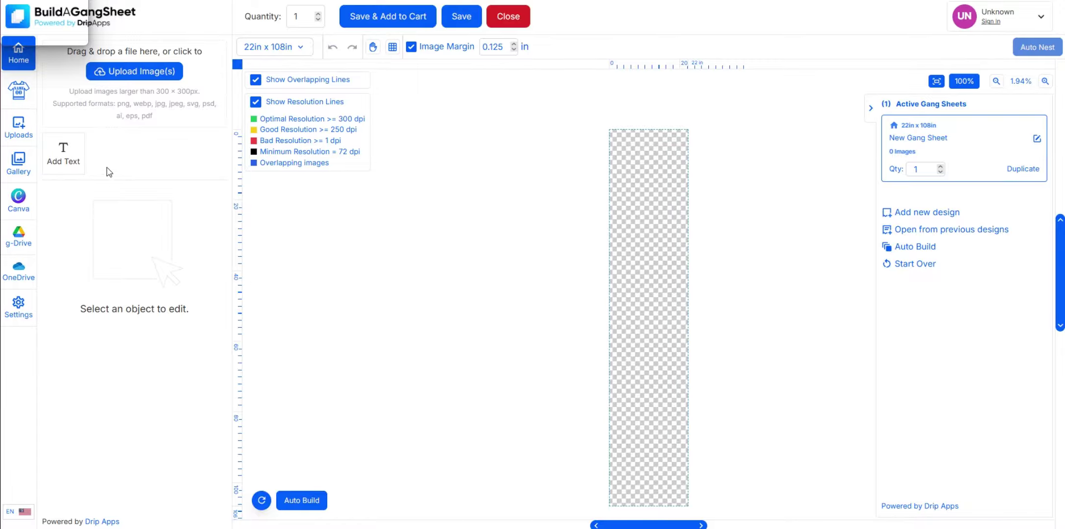
- Look through the name-and-number tools, the uploaded images and the gallery's artwork categories
left_click(28, 87)
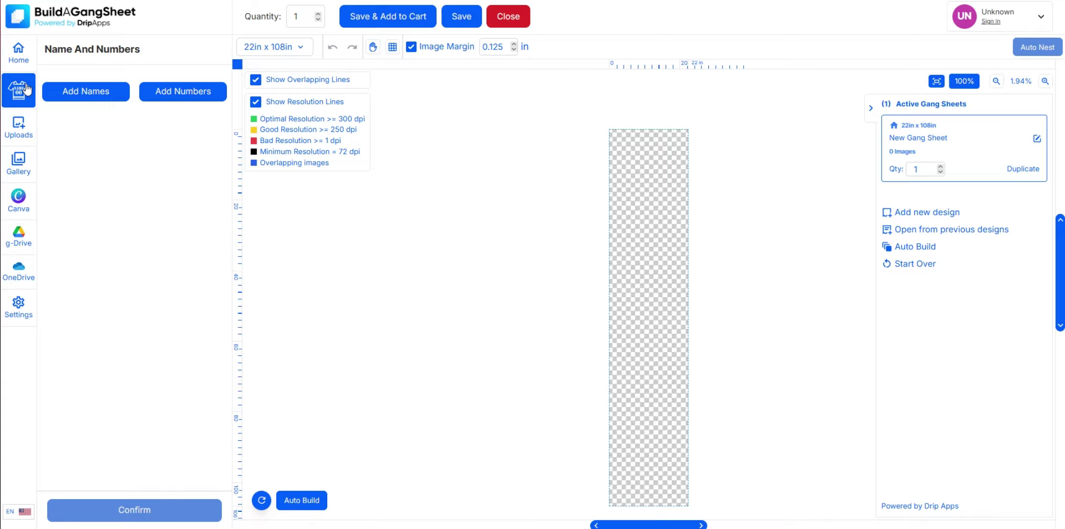
left_click(20, 126)
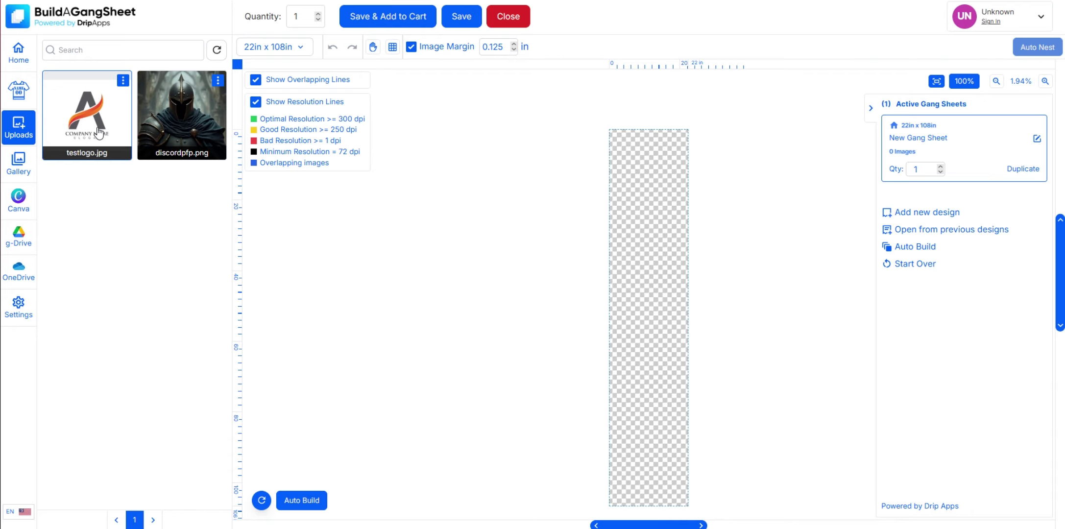
left_click(19, 171)
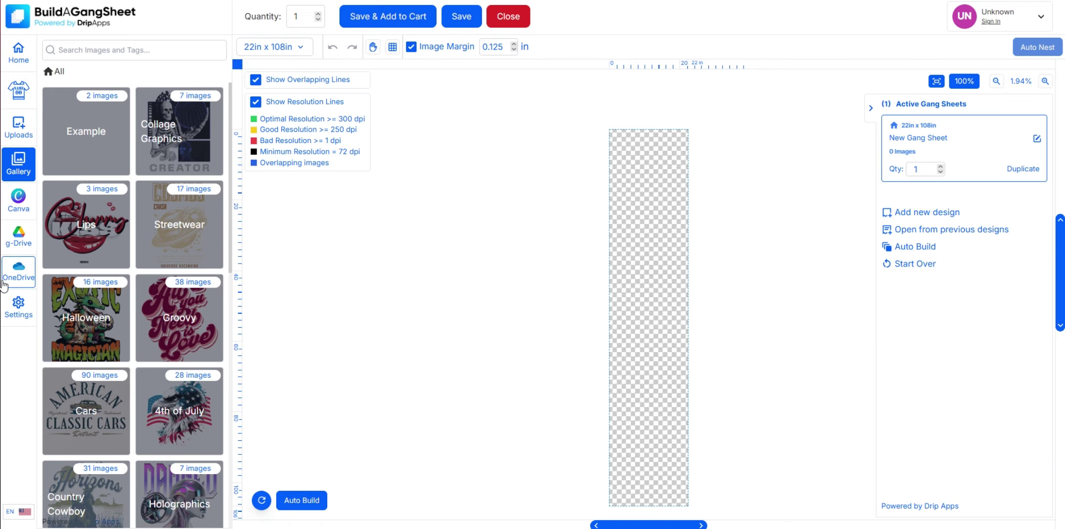
- Change the artboard's visual aid colour to bright green in the settings
left_click(18, 306)
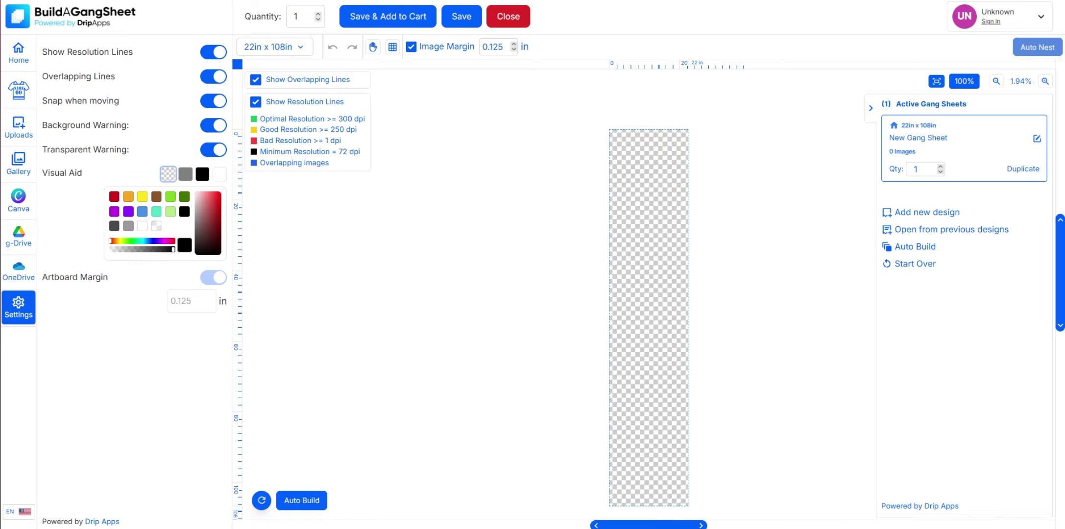
left_click(169, 198)
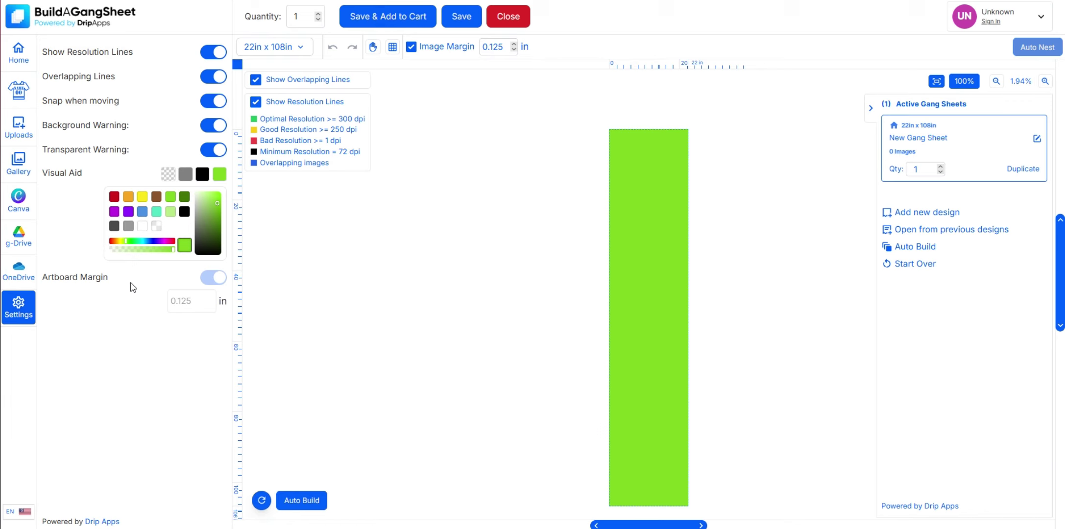
left_click(721, 270)
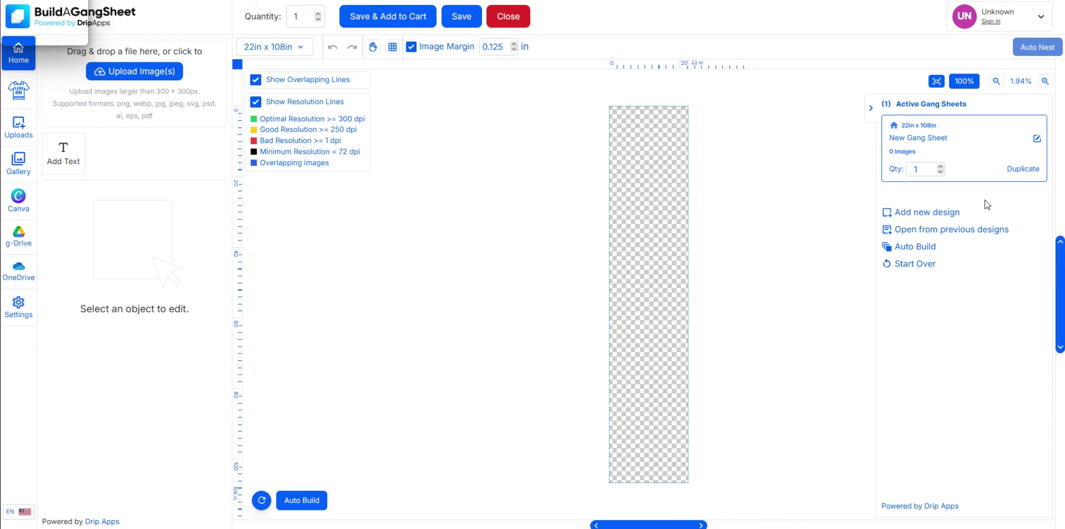
- Add a second design to the active gang sheets and switch back to the first sheet
left_click(944, 216)
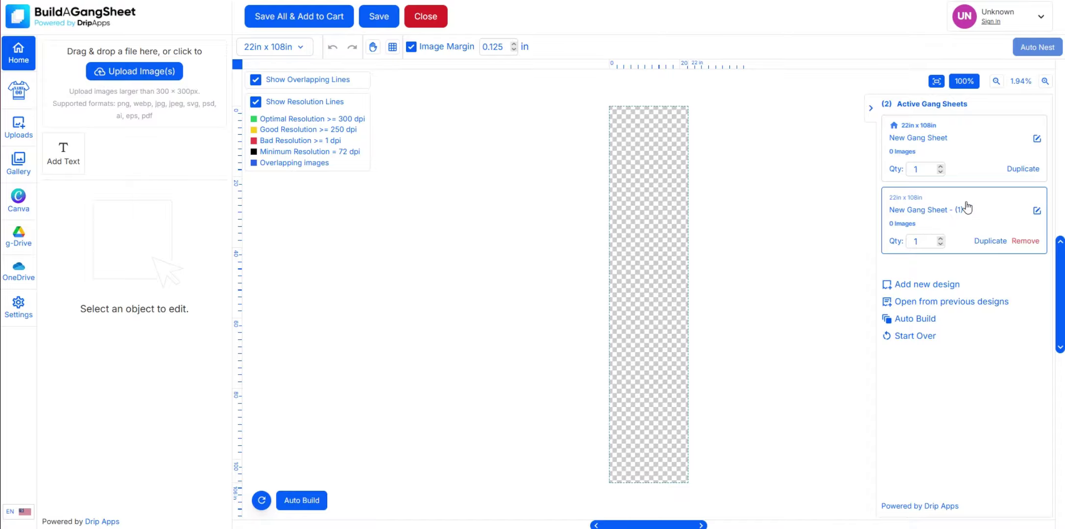
left_click(960, 157)
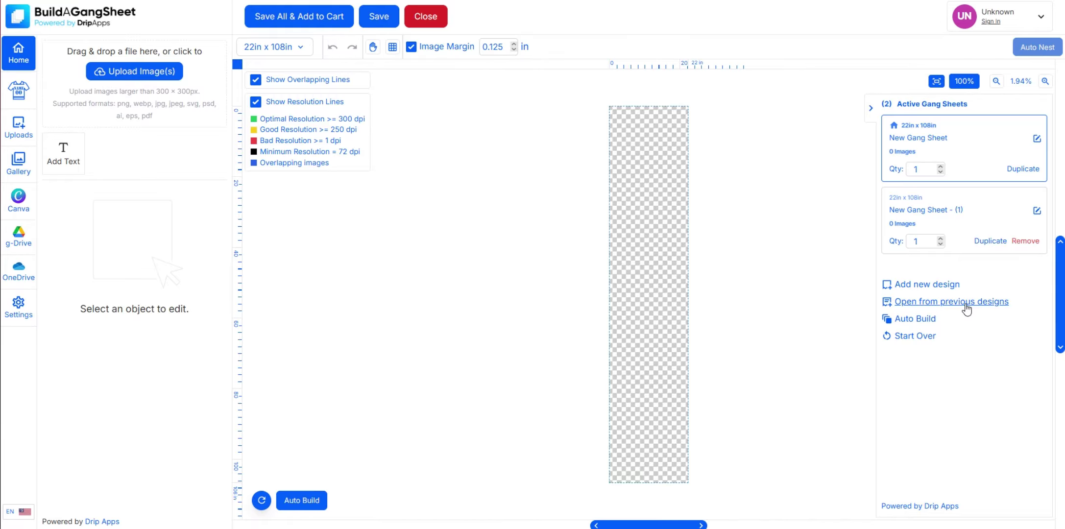
- Upload the Flowers PNG for an Auto Build and turn on background removal for the image
left_click(926, 320)
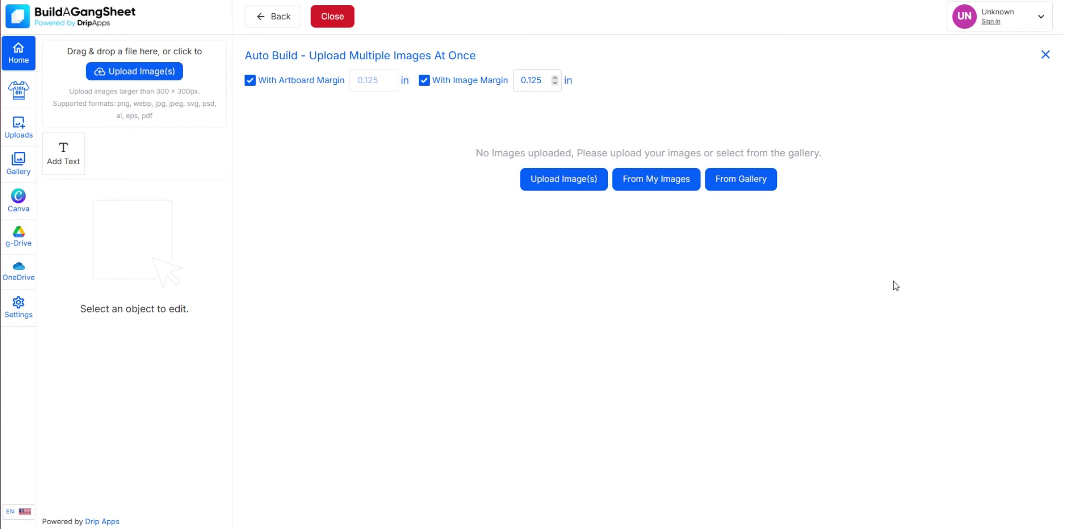
left_click(567, 184)
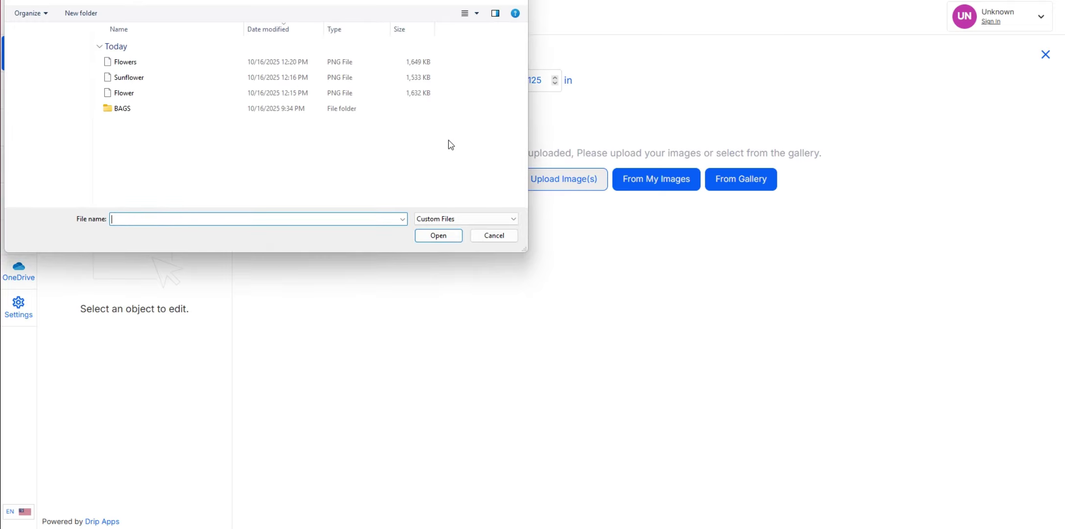
double_click(141, 62)
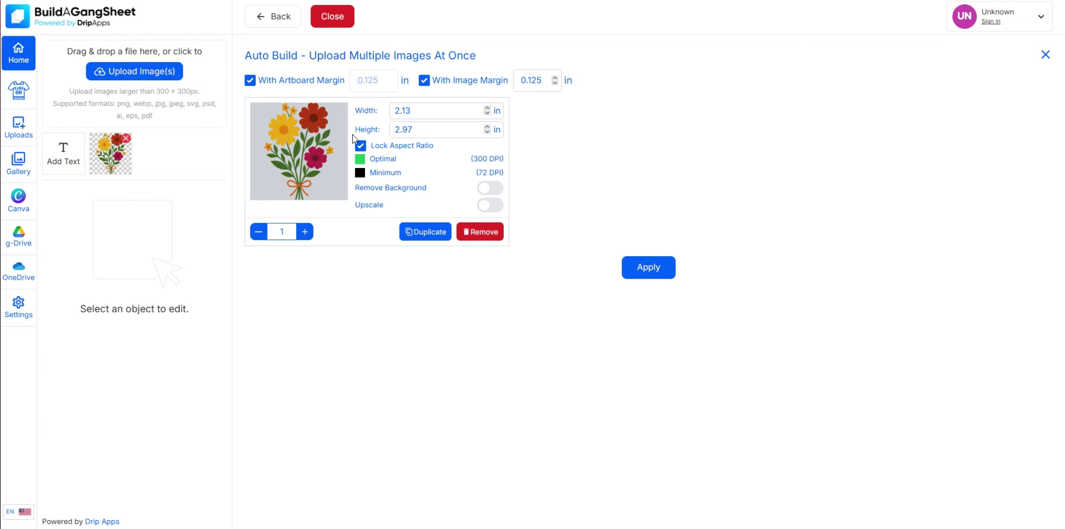
left_click(490, 190)
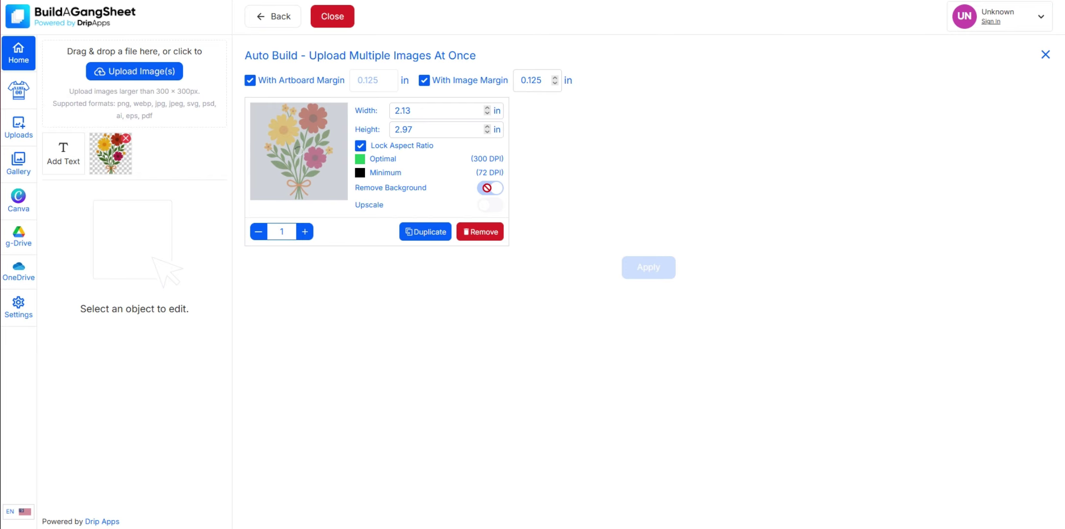
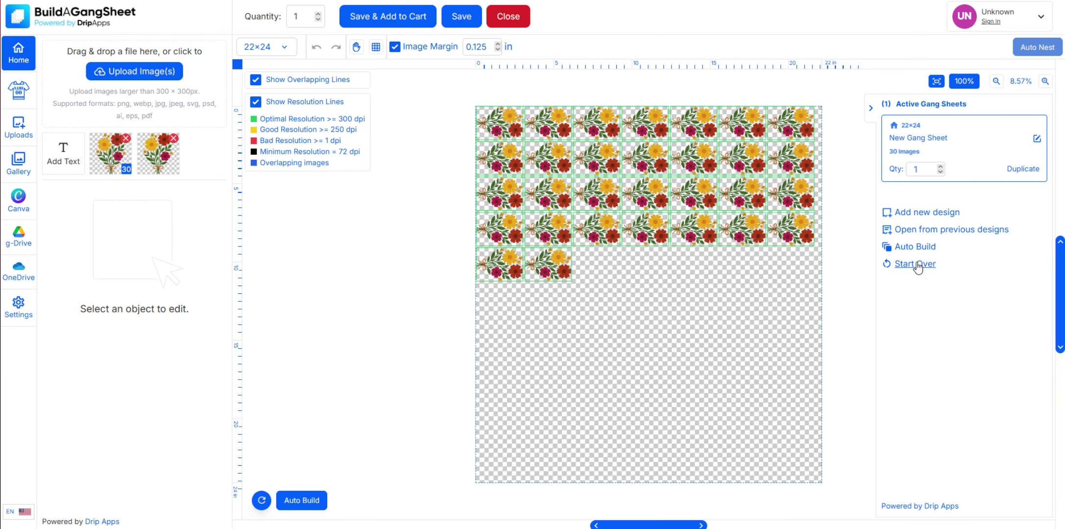
- Start over, removing all designs from the gang sheet
left_click(916, 264)
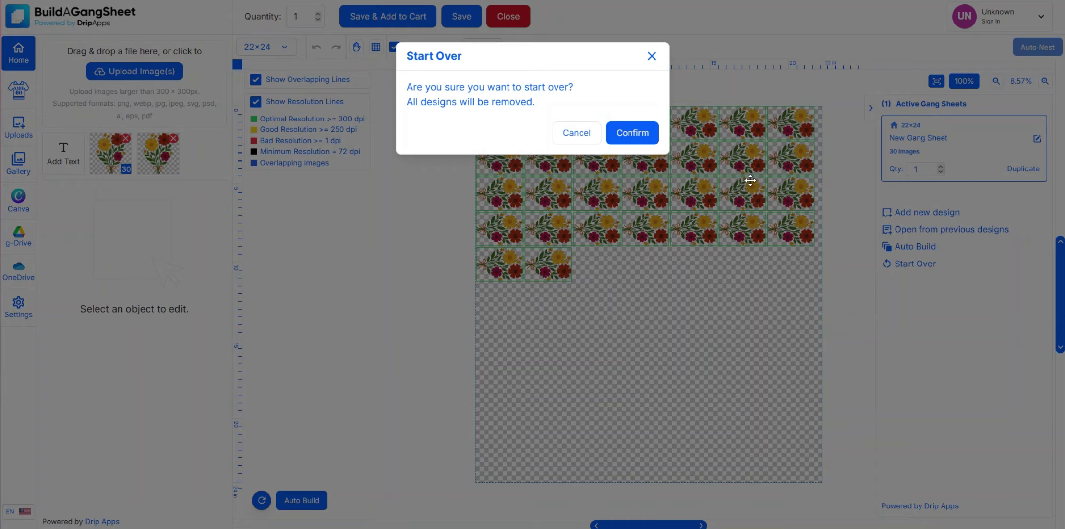
left_click(635, 137)
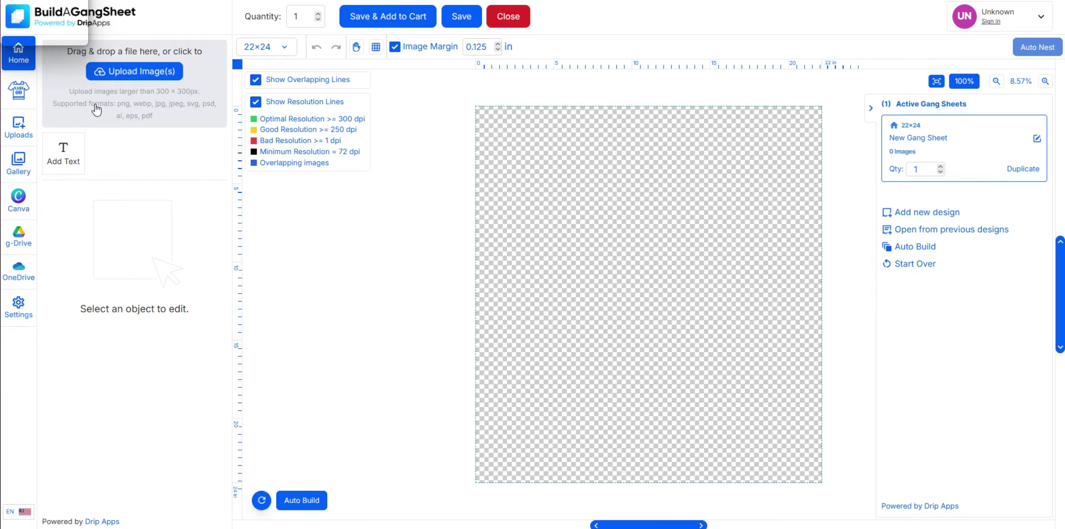
- Upload the Flowers, Sunflower and Flower PNG files together to the sheet's image list
left_click(131, 74)
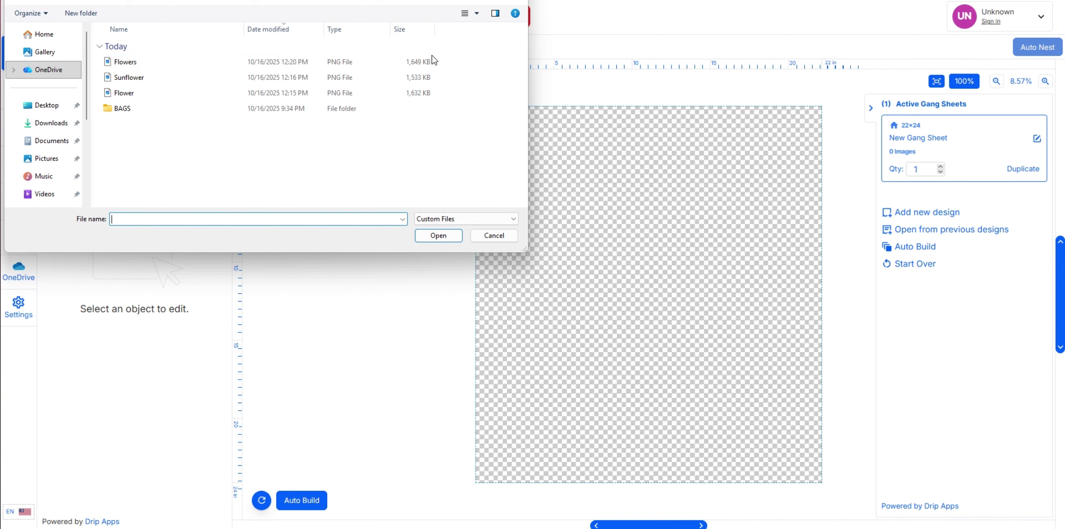
left_click_drag(447, 60, 279, 103)
key("Return")
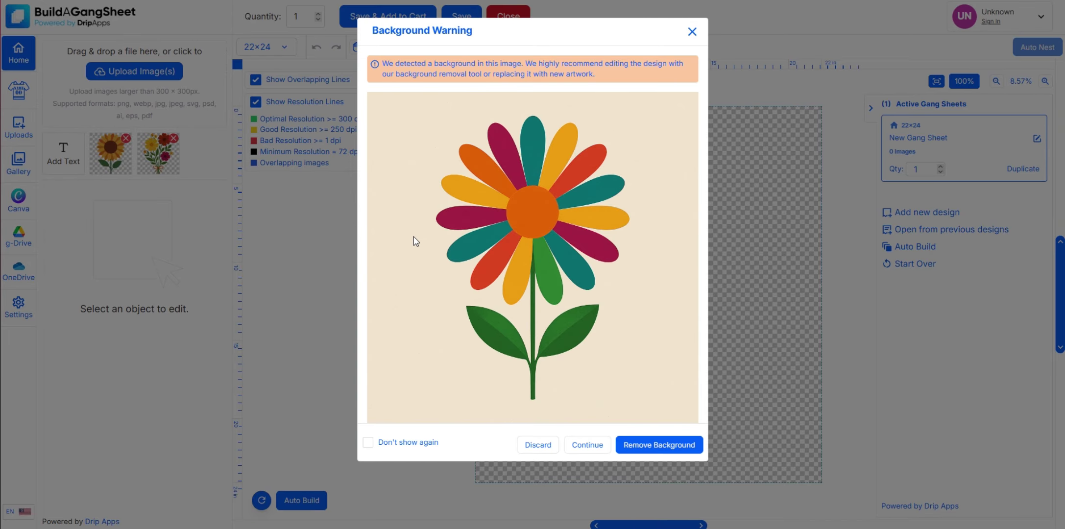
- Remove the background of the multicoloured flower image and apply the edit, leaving the Color Tools off
left_click(645, 446)
left_click(643, 445)
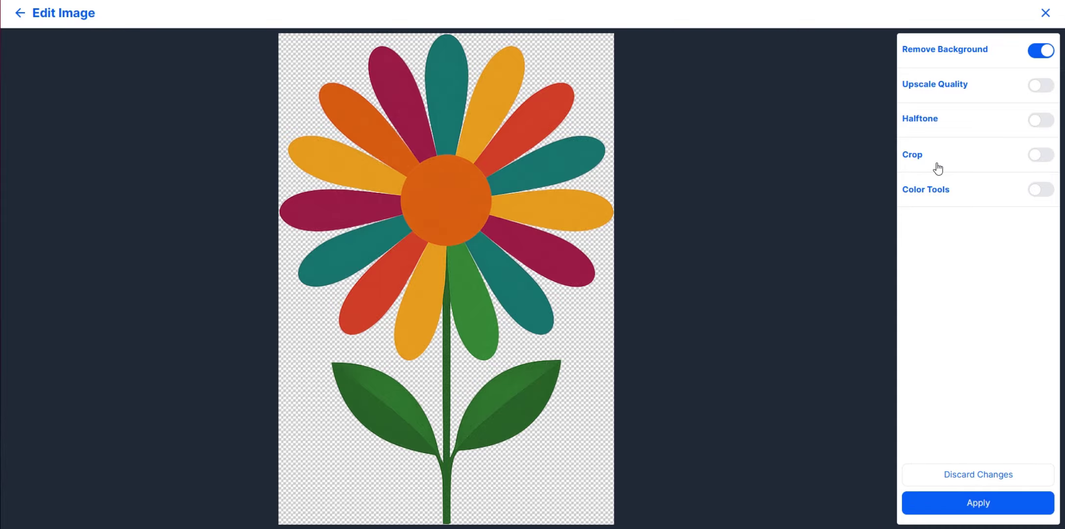
left_click(1038, 191)
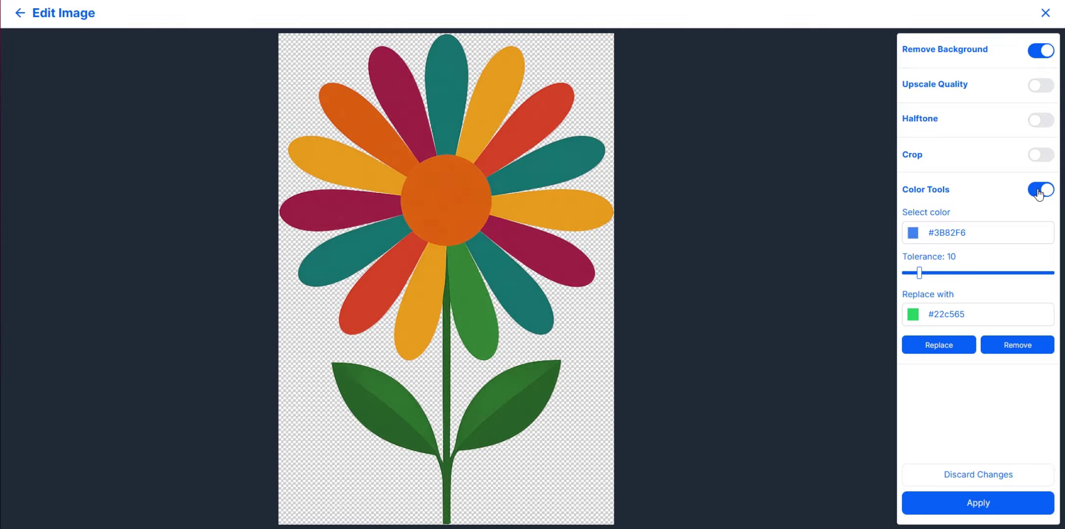
left_click(1038, 191)
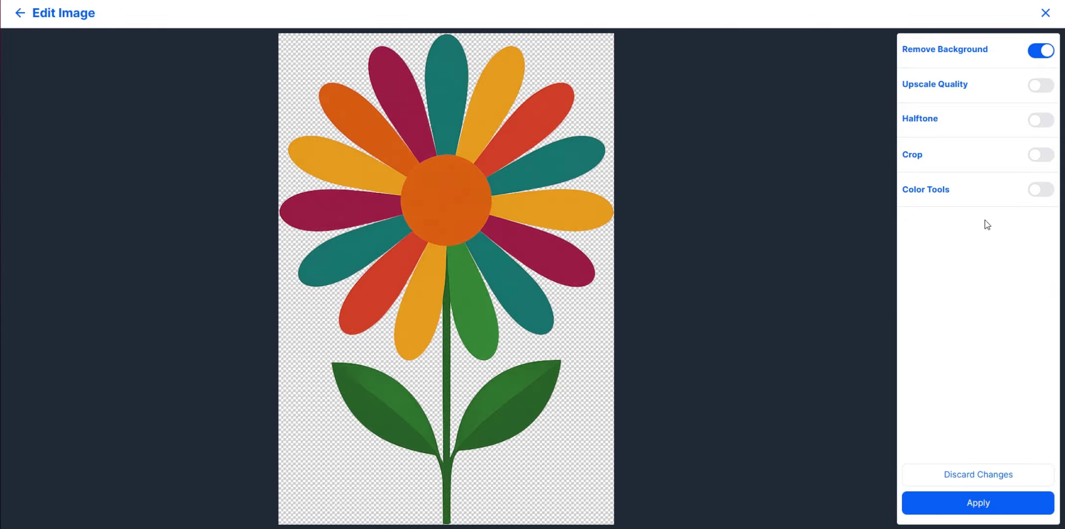
left_click(975, 505)
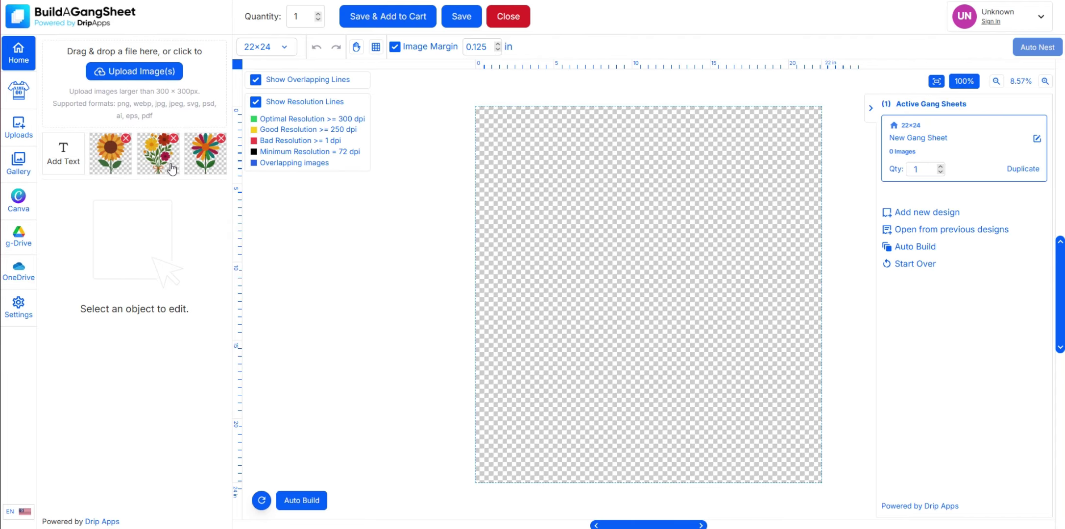
- Place the multicoloured flower on the gang sheet and auto-fill the sheet with copies of it
left_click(206, 162)
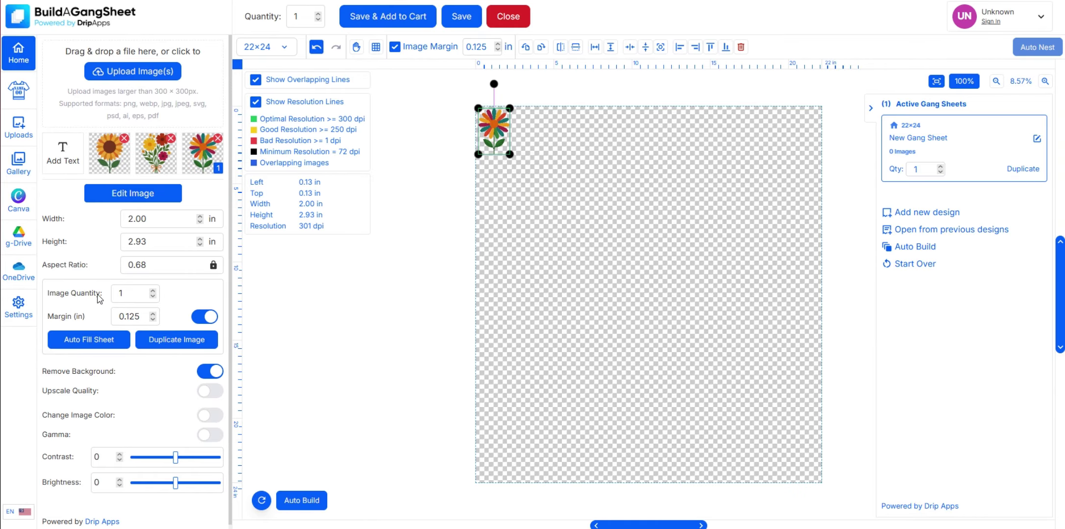
left_click(98, 343)
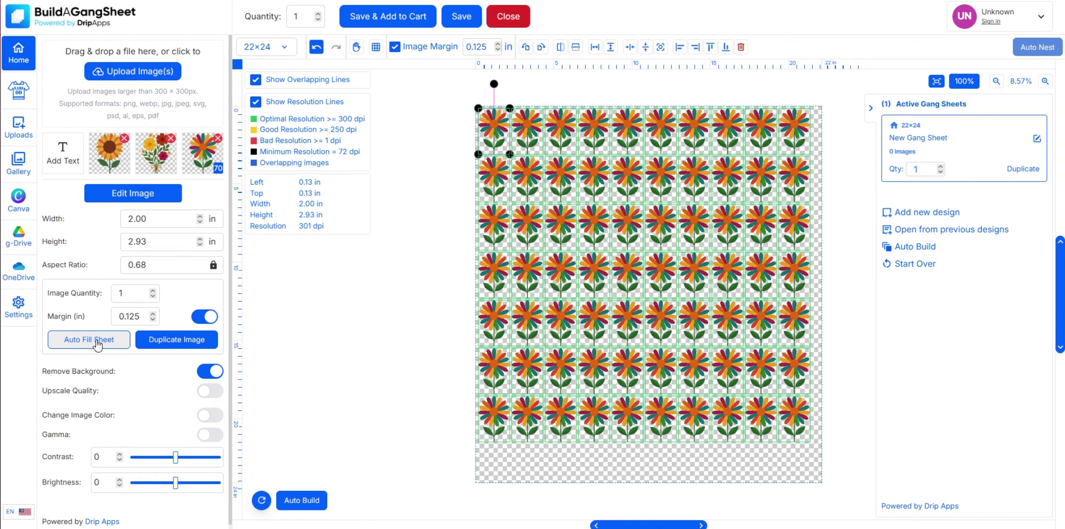
- Undo the auto-fill and duplicate the remaining multicoloured flower once
left_click(317, 49)
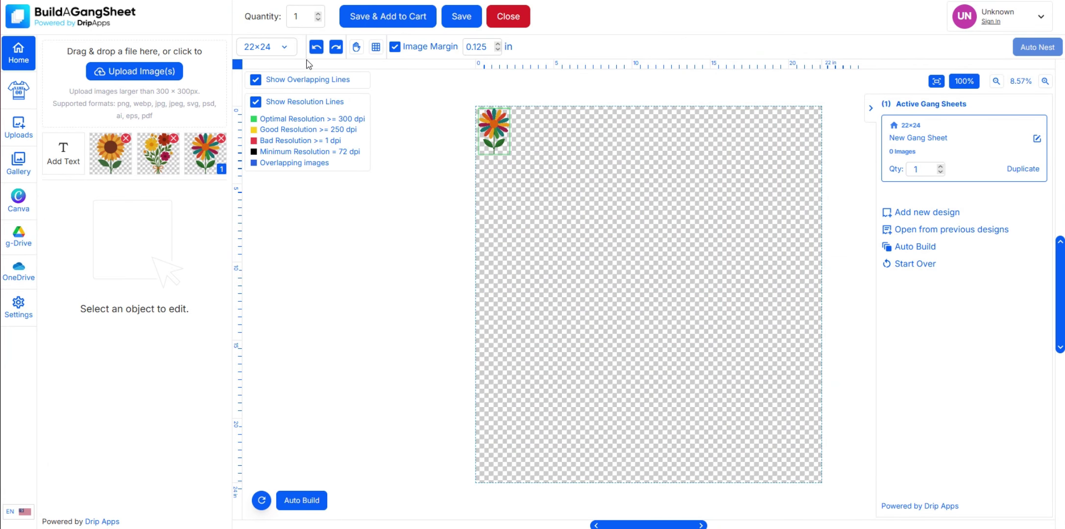
left_click(487, 131)
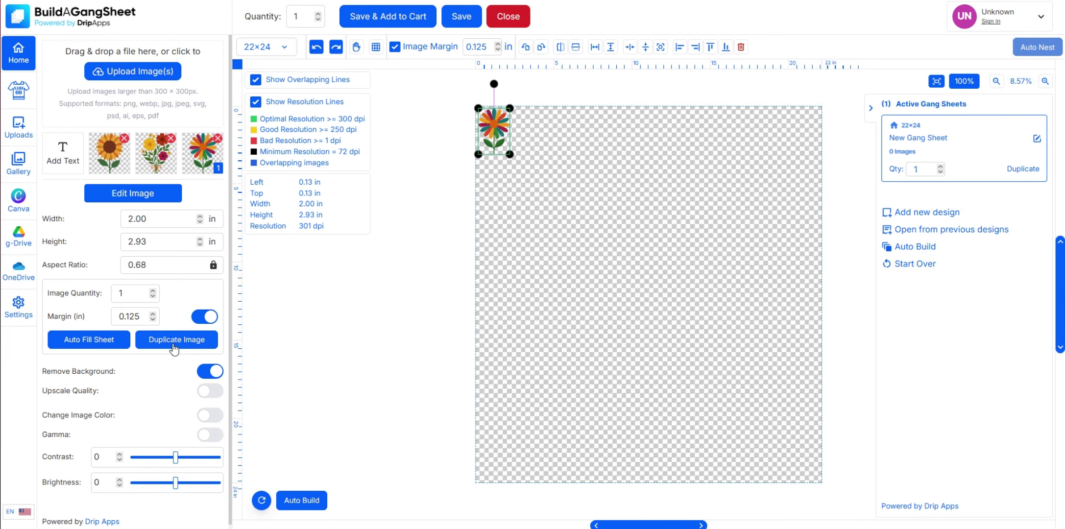
left_click(169, 344)
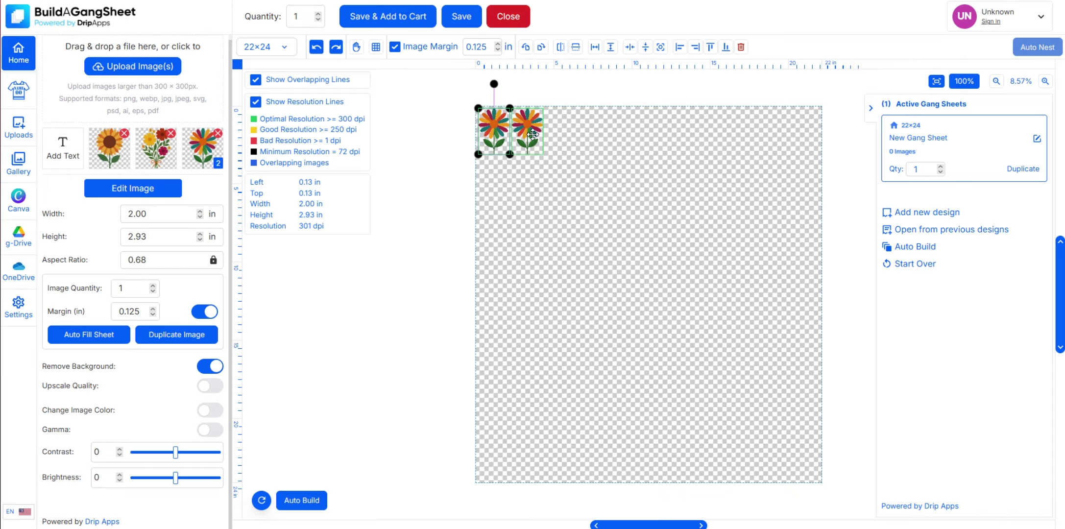
- Add two copies of the flower bouquet and two copies of the sunflower to the gang sheet
scroll(532, 138, "up", 1)
scroll(532, 138, "up", 5)
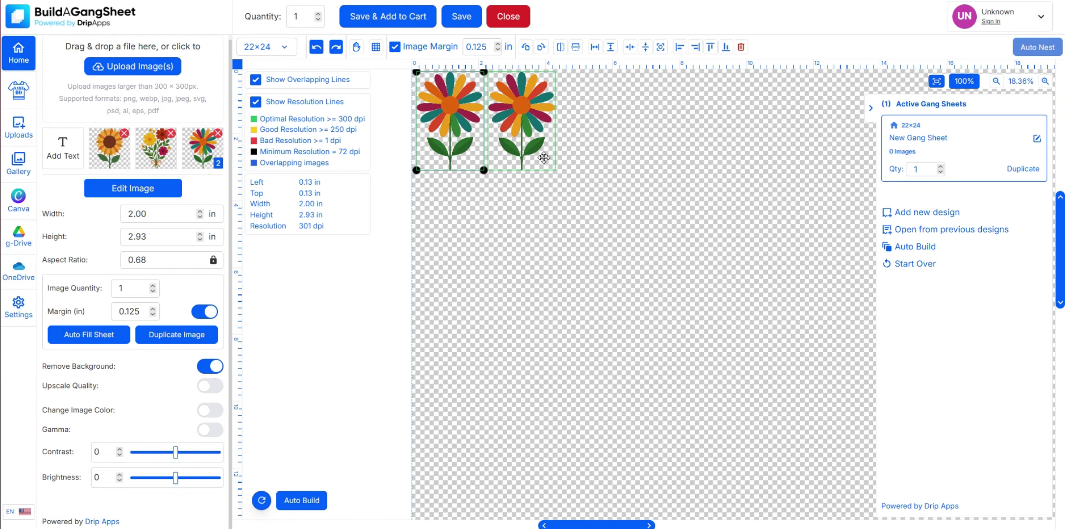
scroll(559, 197, "up", 1)
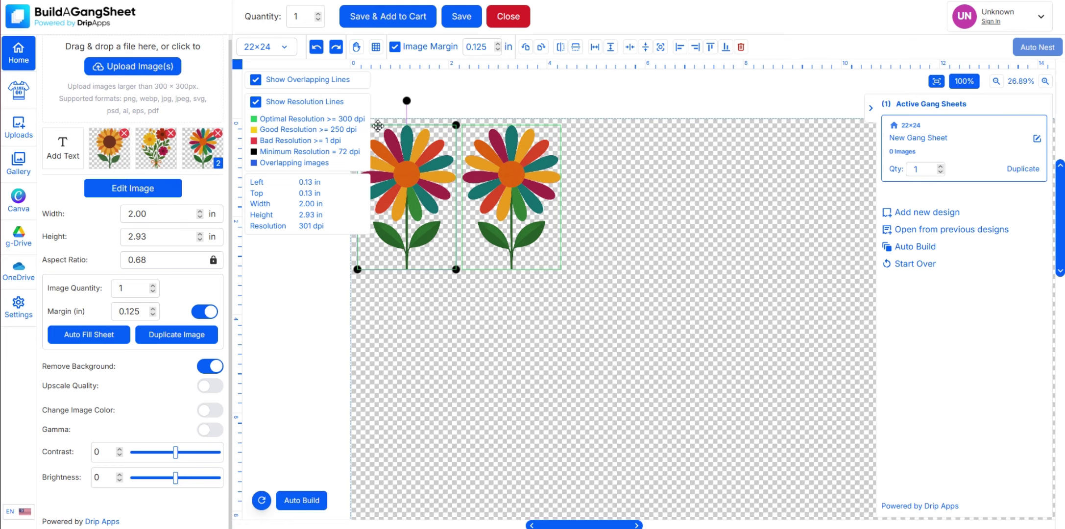
scroll(589, 211, "down", 4)
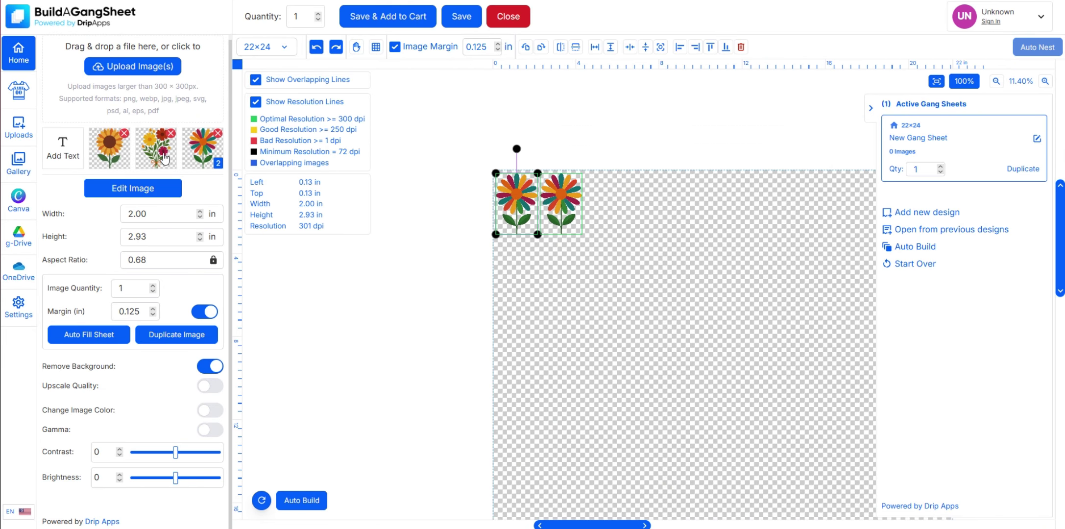
left_click(161, 159)
left_click(154, 158)
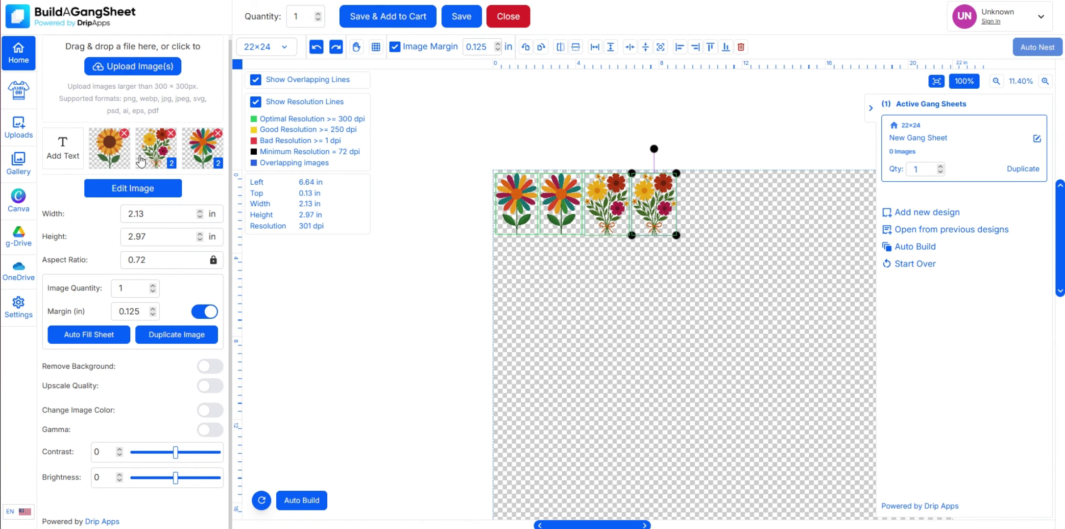
left_click(112, 158)
left_click(112, 158)
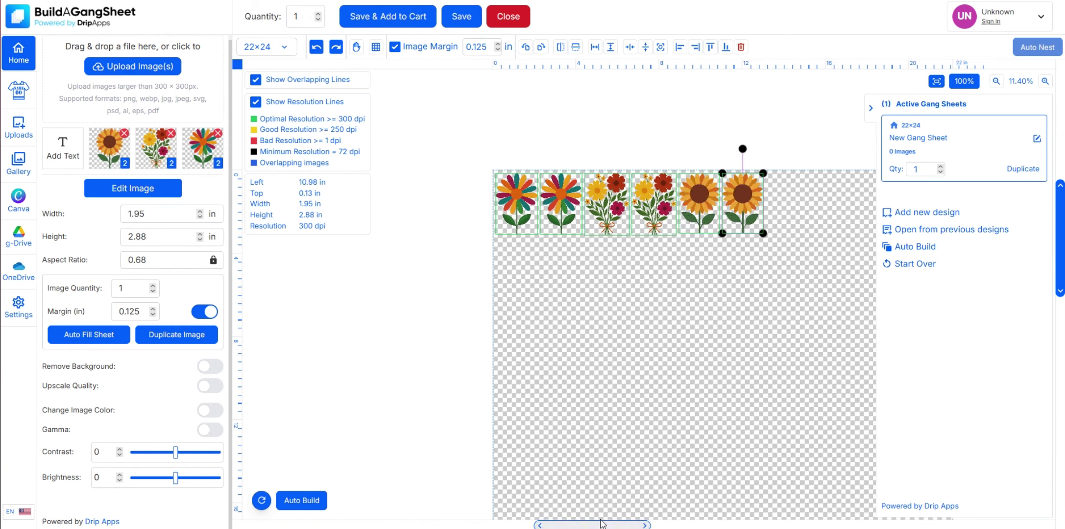
left_click_drag(609, 525, 717, 526)
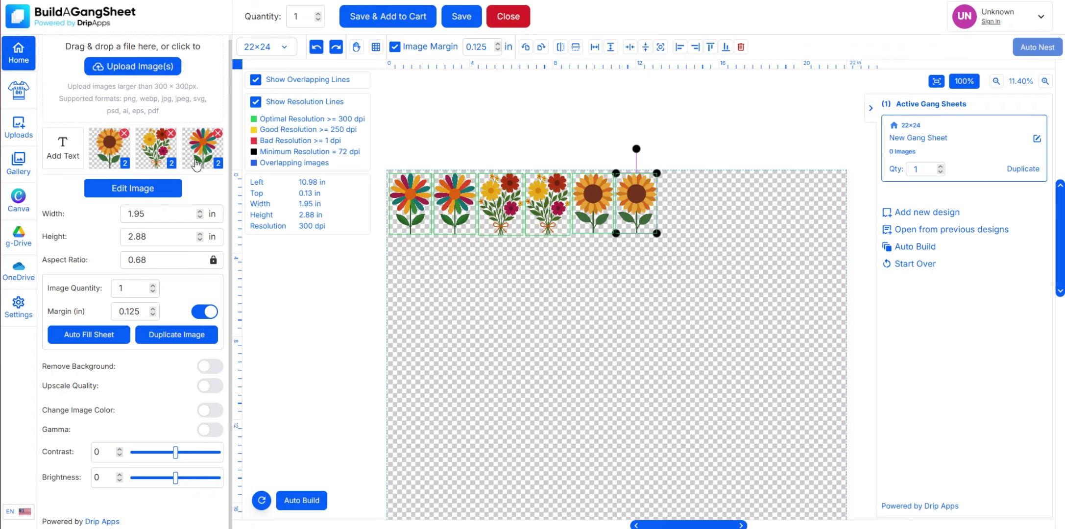
- Add a text object in Abril Fatface to the gang sheet and try its alignment options, leaving it left-aligned
left_click(64, 155)
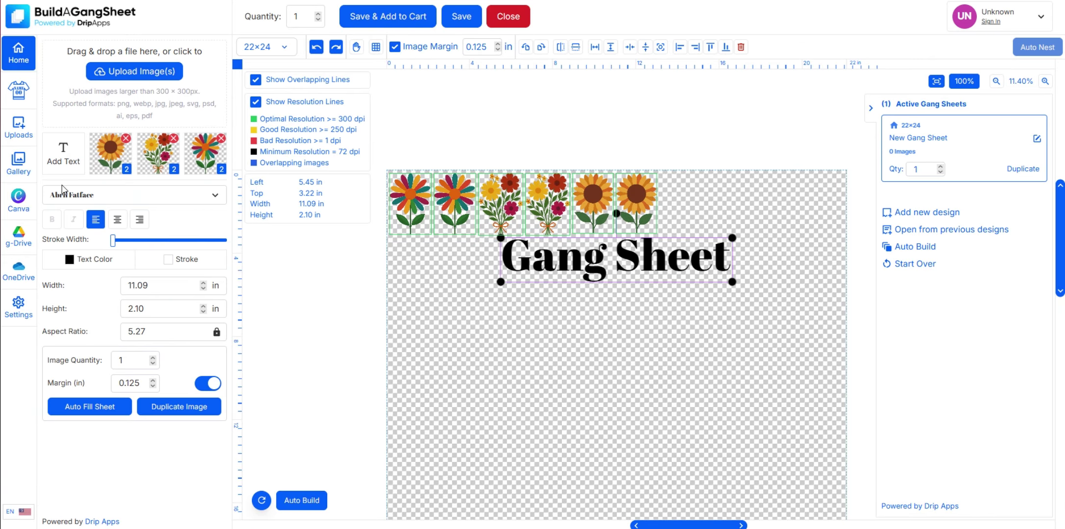
left_click(123, 201)
left_click(126, 200)
left_click(119, 222)
left_click(137, 223)
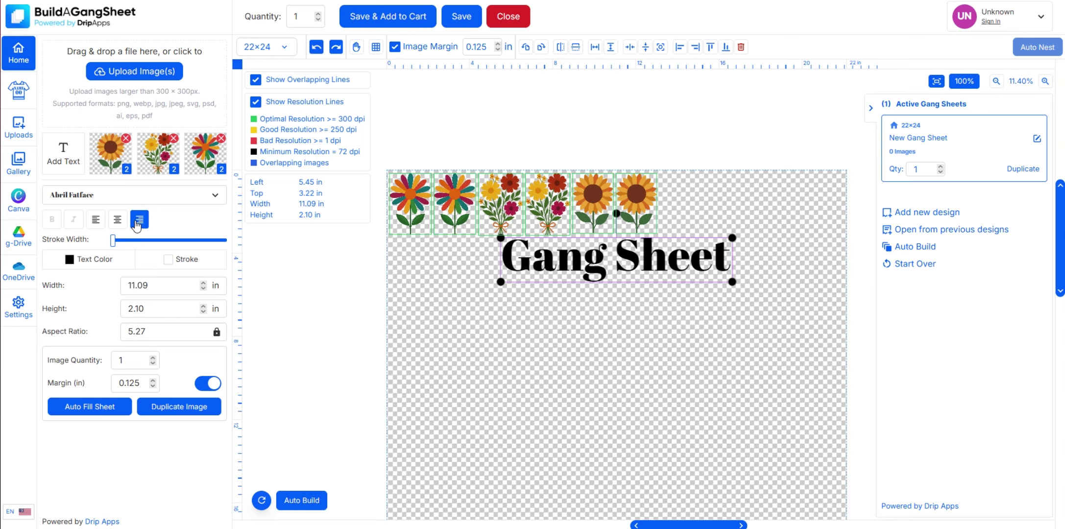
left_click(96, 223)
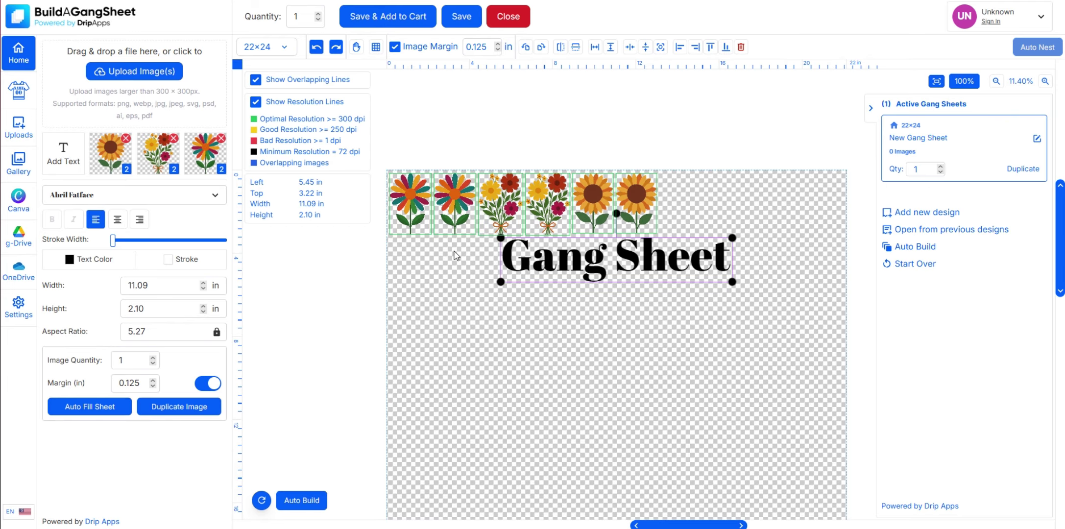
- Change the text to "Flower" and place it beside the last sunflower in the top row
left_click(612, 264)
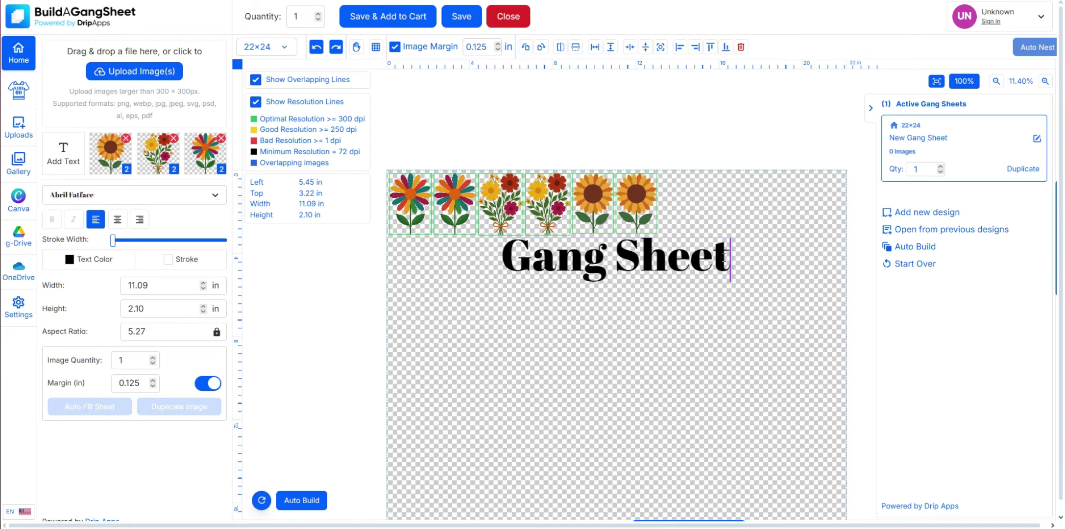
left_click_drag(732, 260, 489, 262)
type("F")
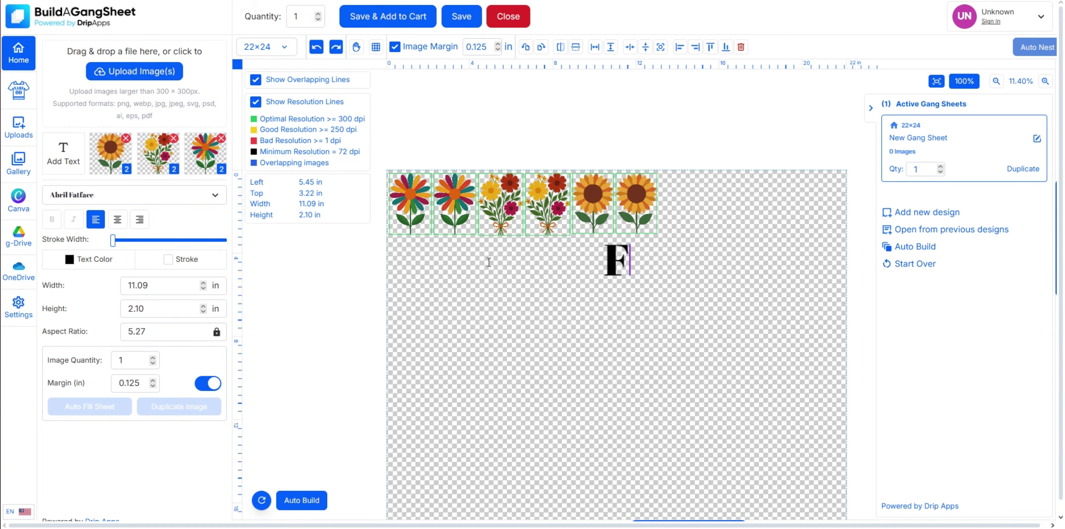
type("lower")
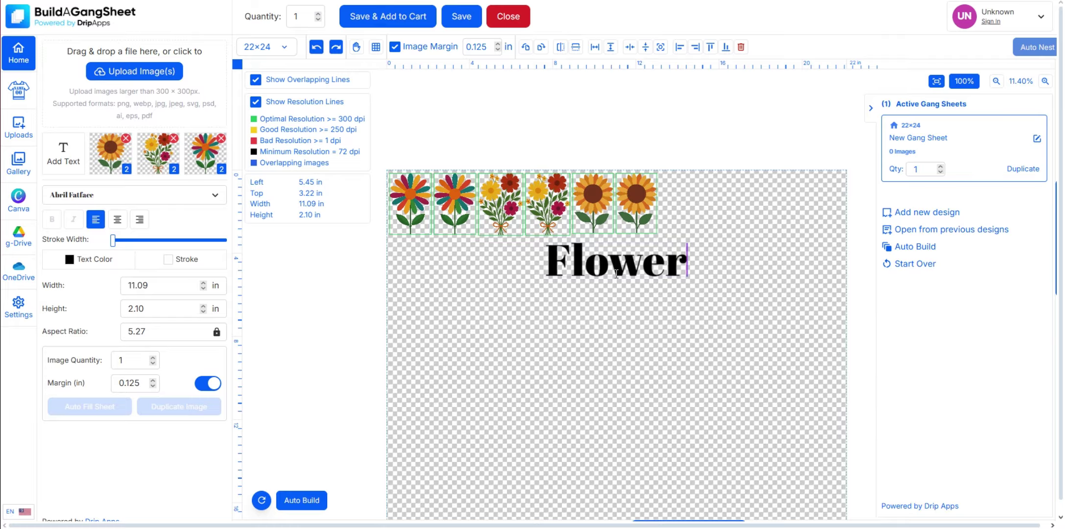
left_click(726, 343)
left_click(621, 262)
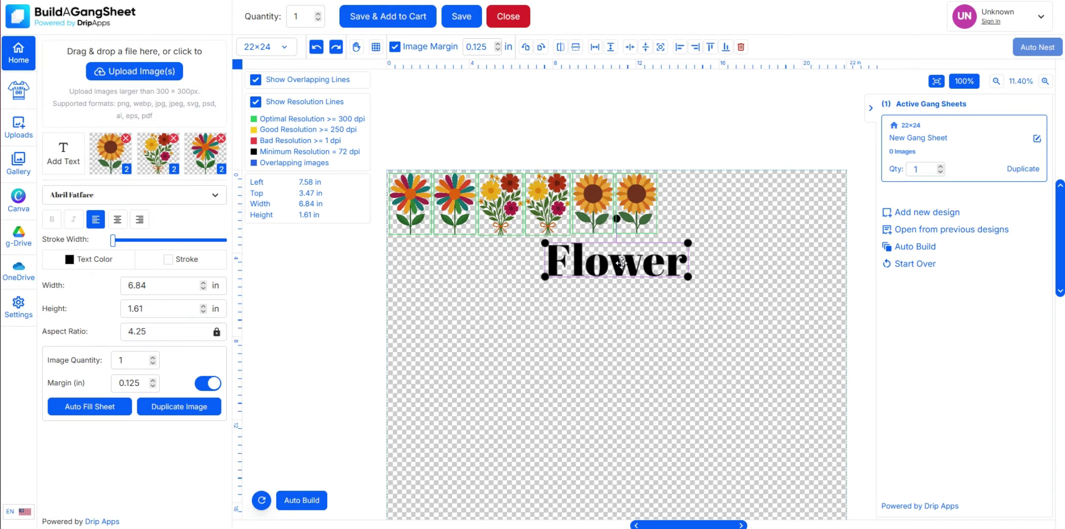
left_click_drag(622, 262, 728, 197)
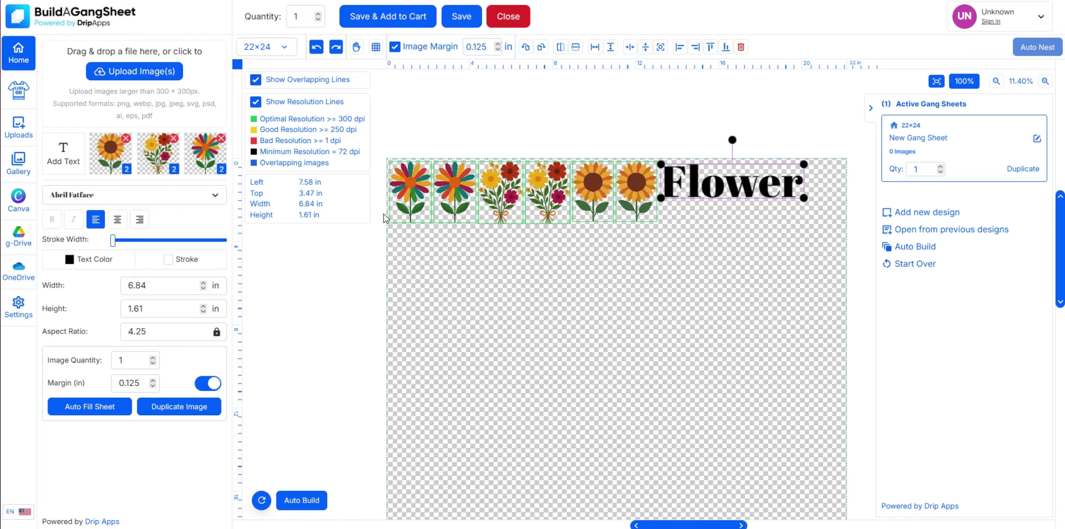
- Duplicate the first multicoloured flower with an image quantity of 10
left_click(400, 204)
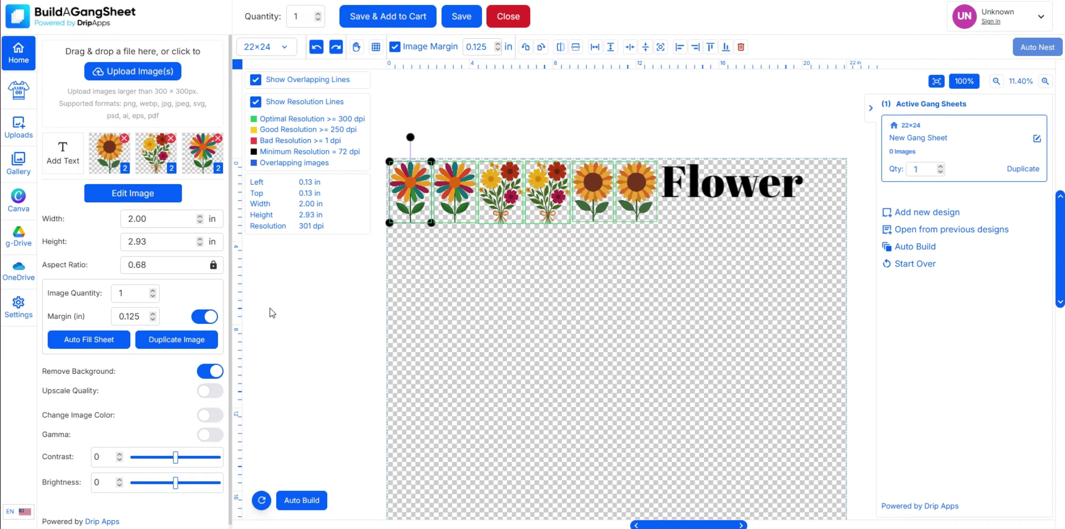
double_click(126, 294)
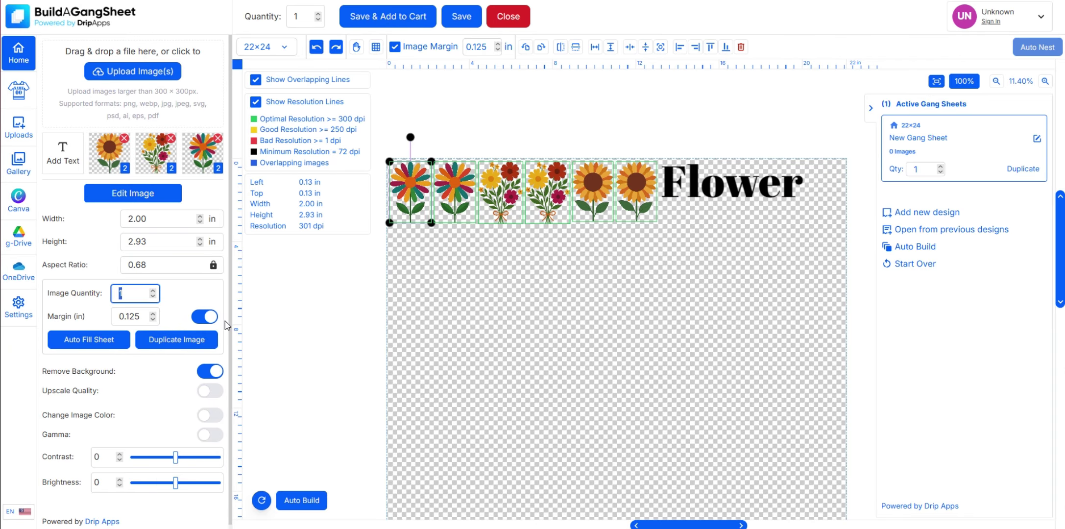
type("10")
left_click(156, 343)
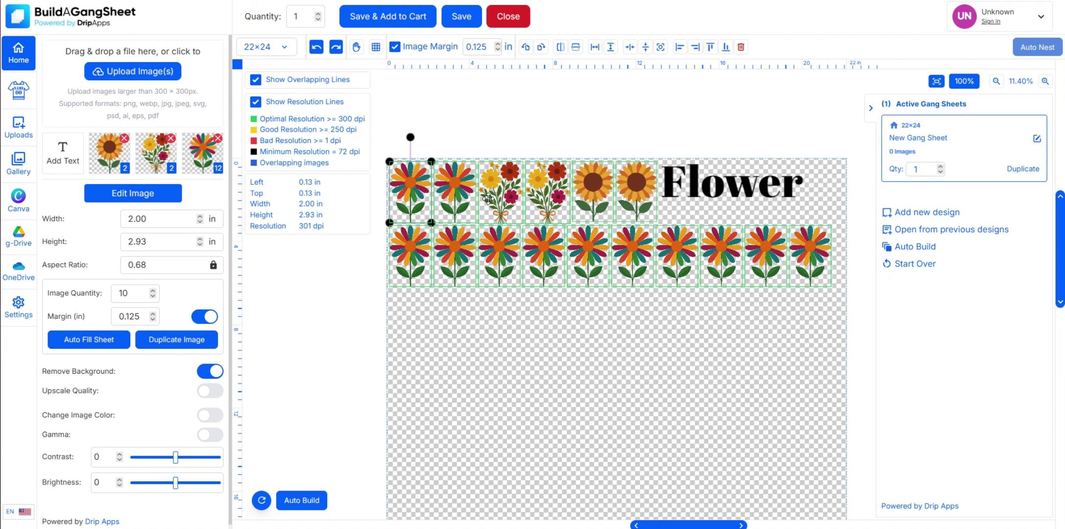
- Duplicate the first flower bouquet with an image quantity of 10
left_click(490, 197)
left_click(139, 293)
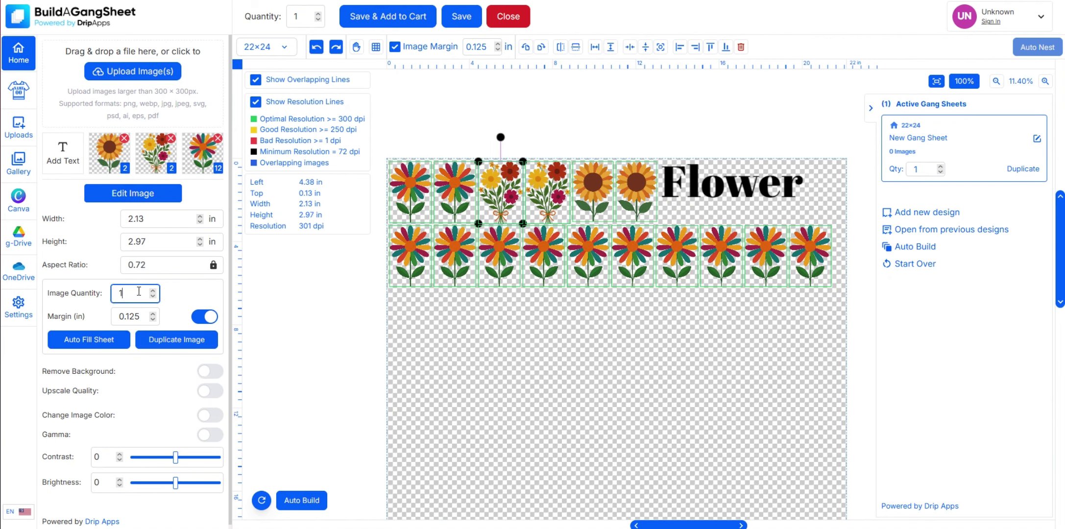
left_click(155, 345)
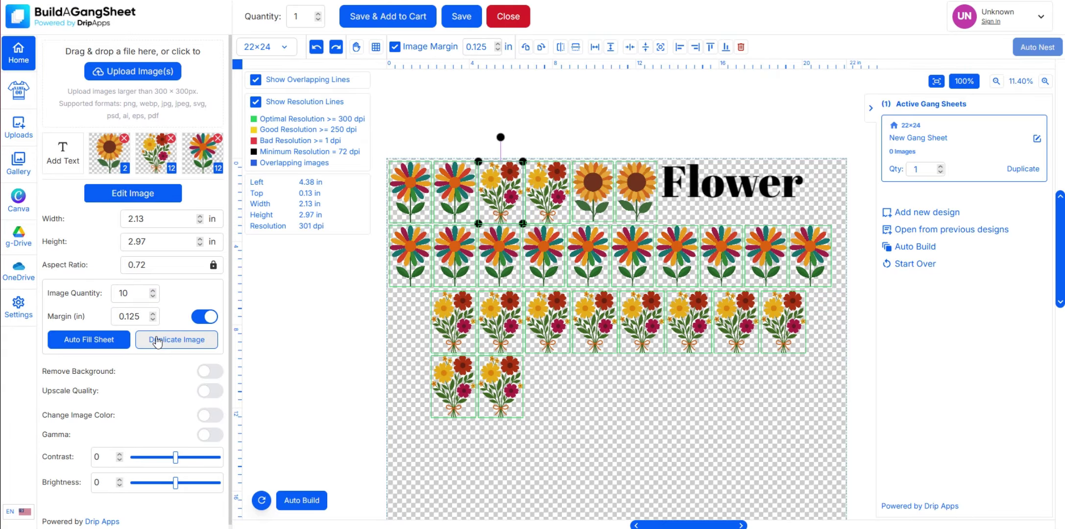
- Duplicate the first sunflower in the top row with an image quantity of 10
left_click(598, 200)
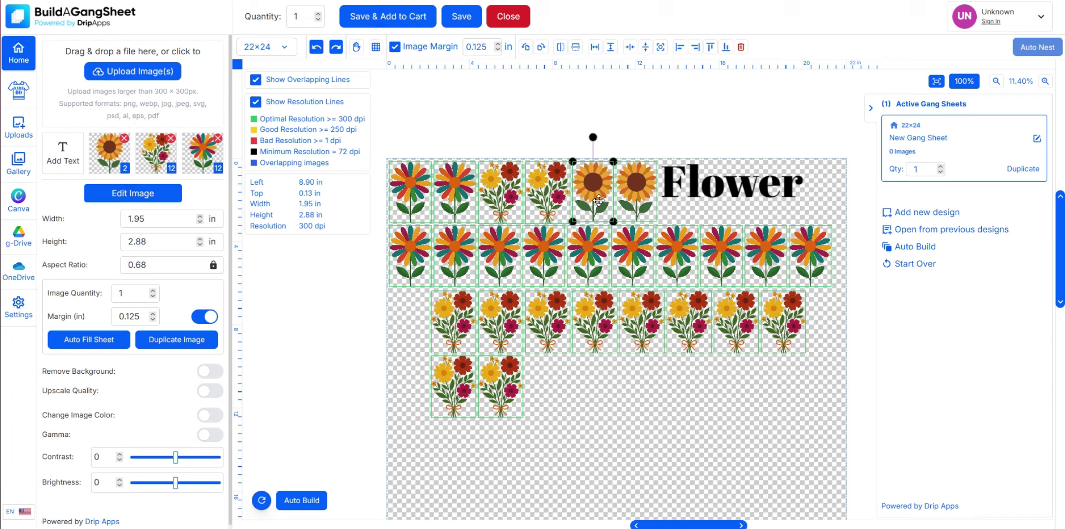
left_click(131, 296)
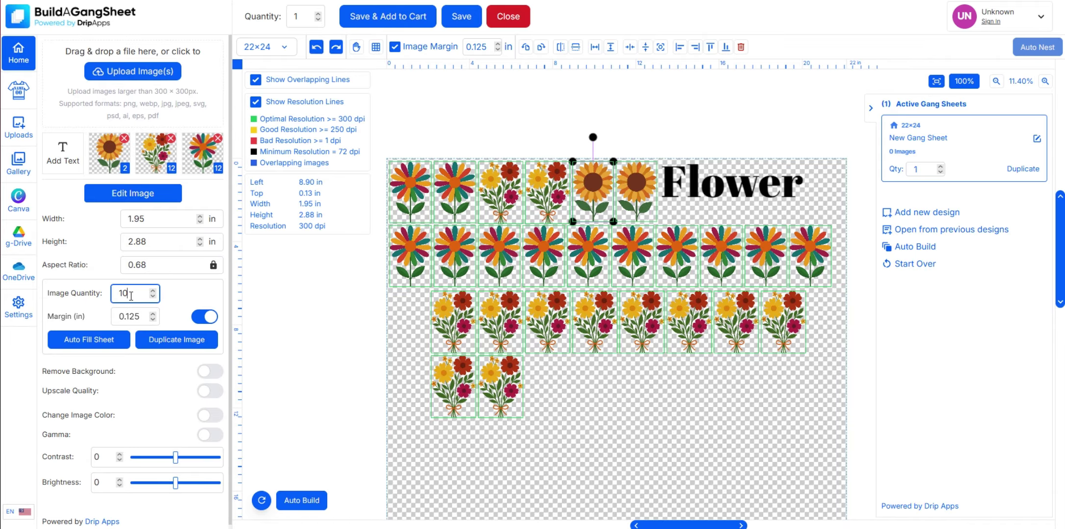
left_click(161, 339)
- Auto-fill the free space on the gang sheet with copies of the "Flower" text
scroll(544, 349, "down", 1)
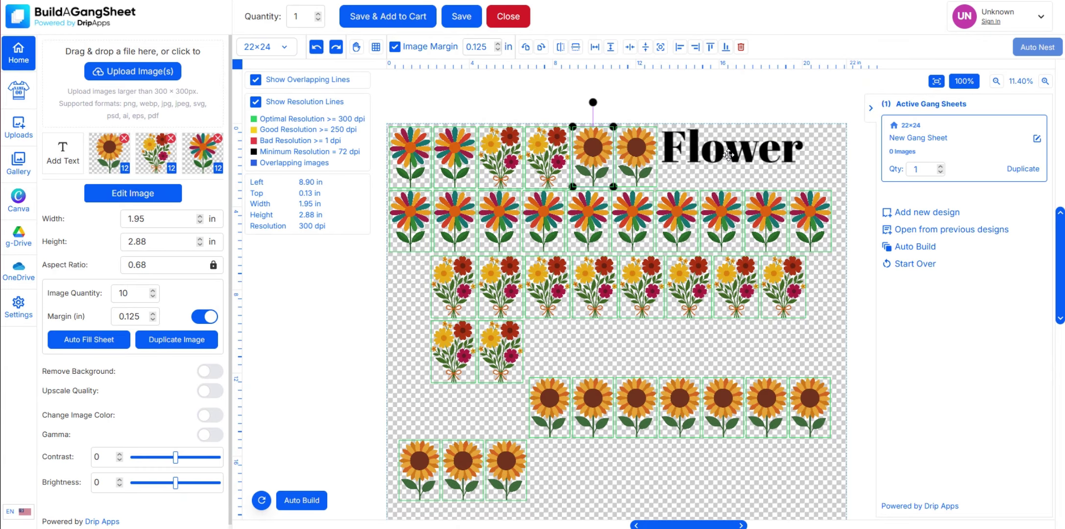
left_click(727, 155)
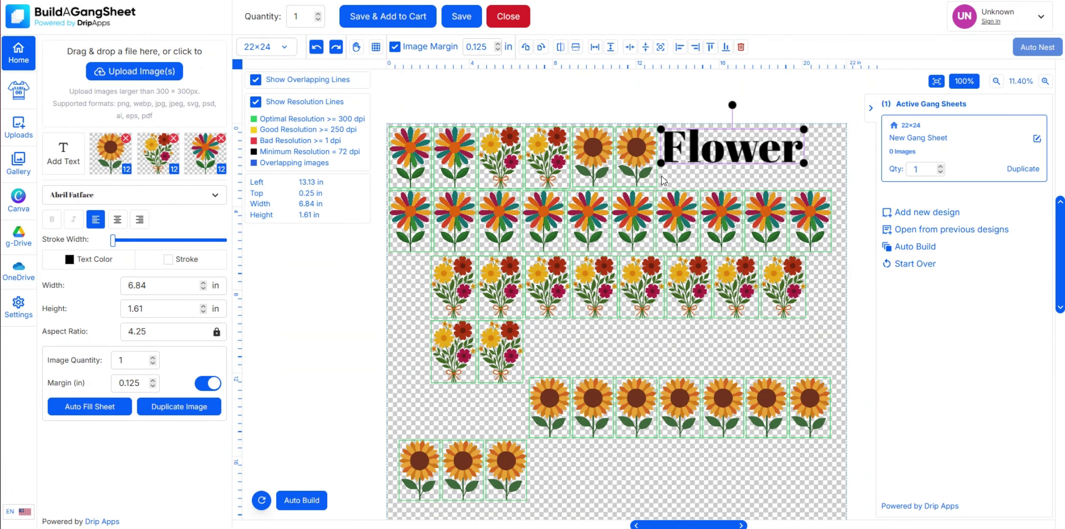
left_click(90, 406)
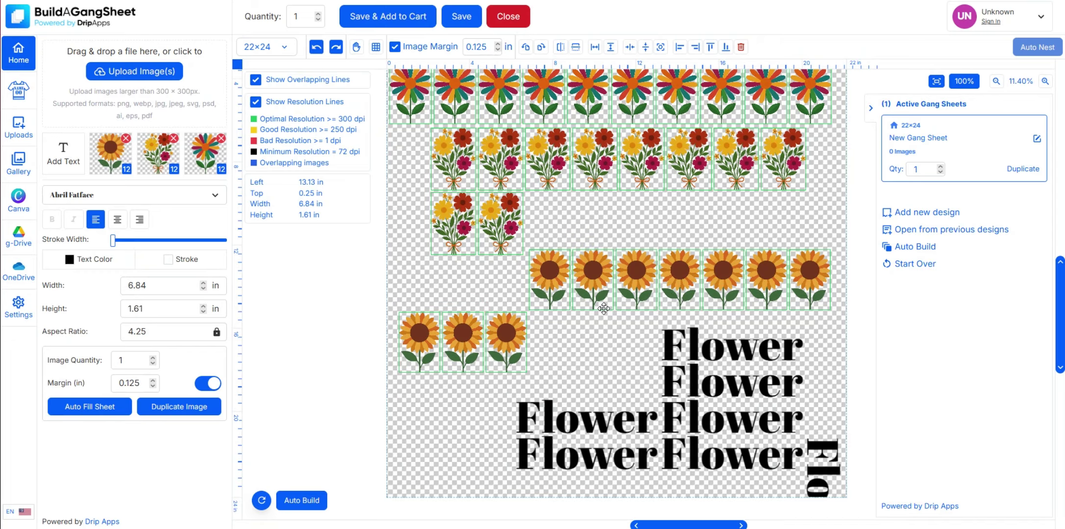
- Deselect the text and auto-nest all flowers and text on the gang sheet
left_click(577, 352)
scroll(624, 316, "up", 1)
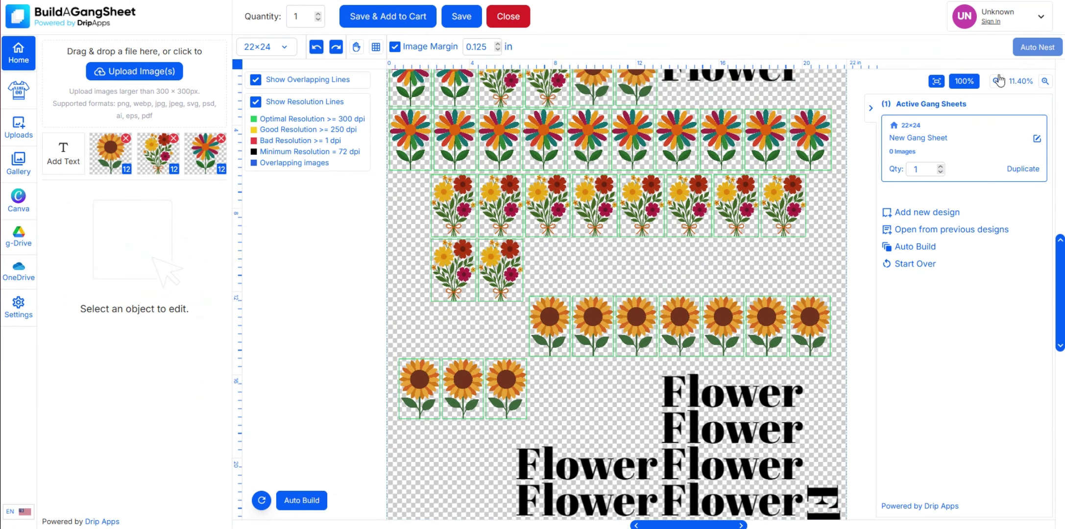
left_click(1030, 49)
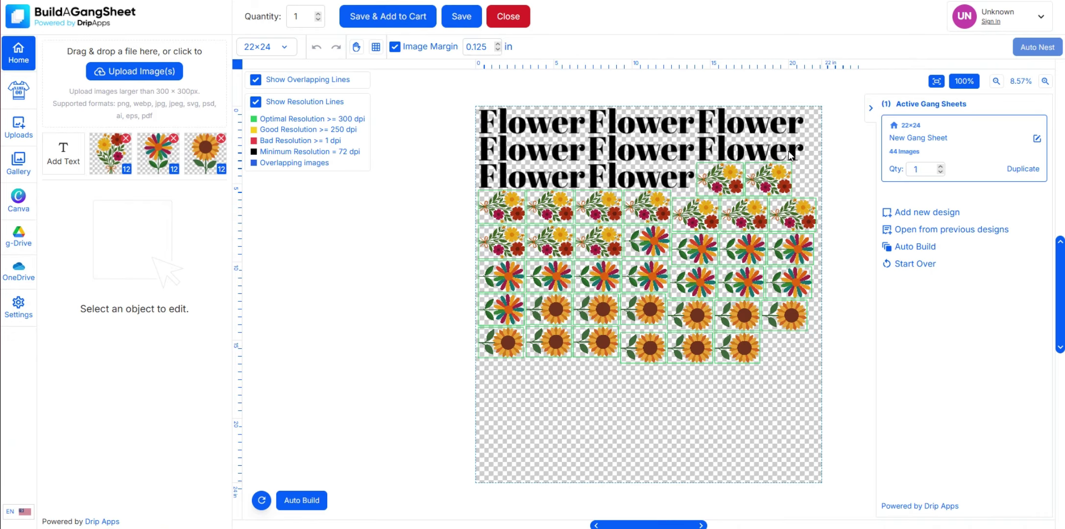
- Auto-fill the empty space of the nested sheet with more copies of the third-row "Flower" text
left_click(570, 179)
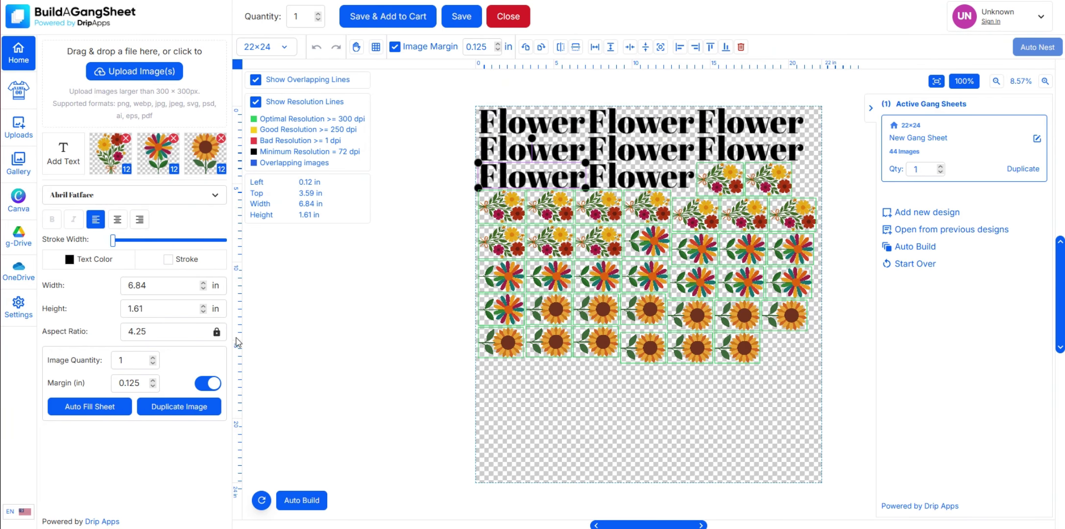
left_click(90, 410)
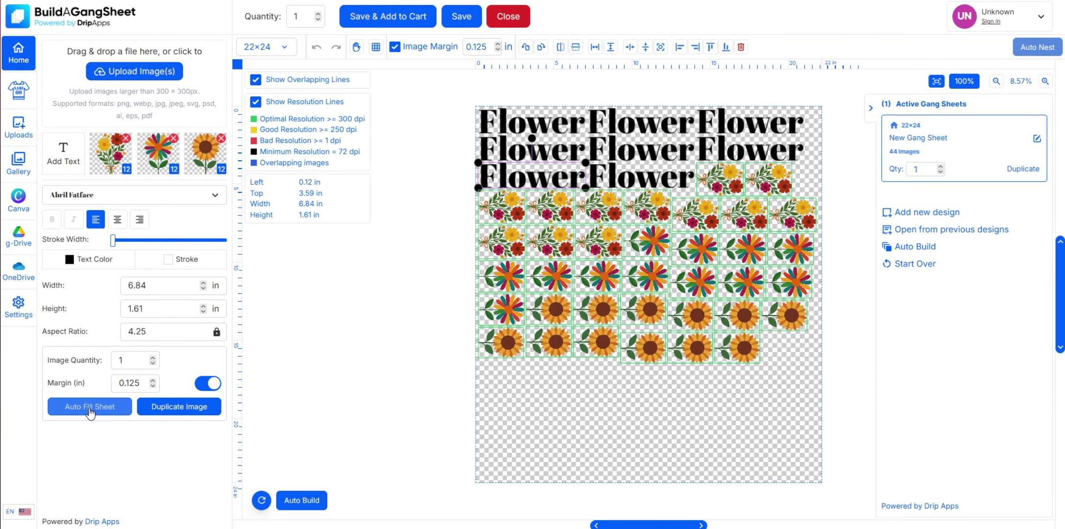